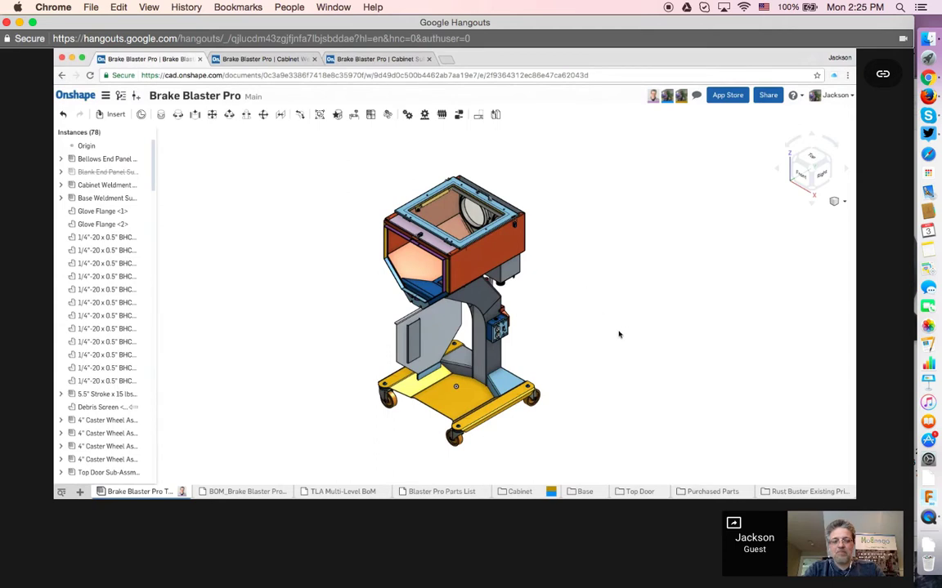
pyautogui.moveTo(580, 327); pyautogui.dragTo(595, 326)
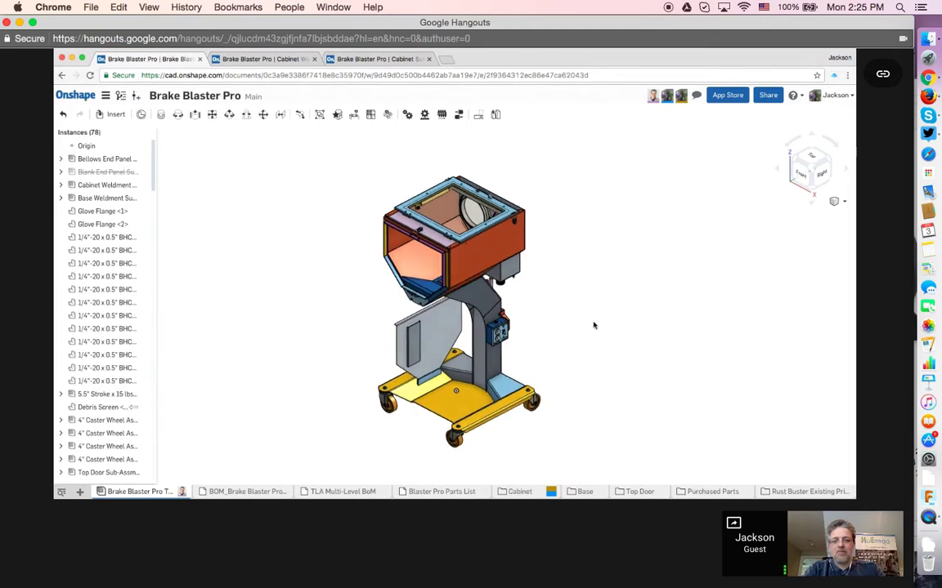
pyautogui.scroll(2, 594, 325)
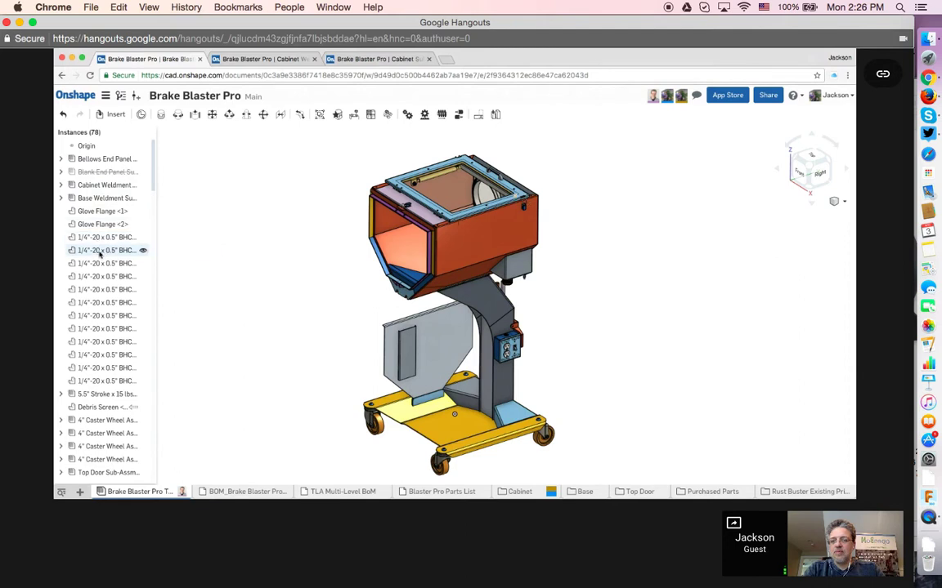
pyautogui.moveTo(380, 301); pyautogui.dragTo(437, 230)
pyautogui.scroll(5, 437, 230)
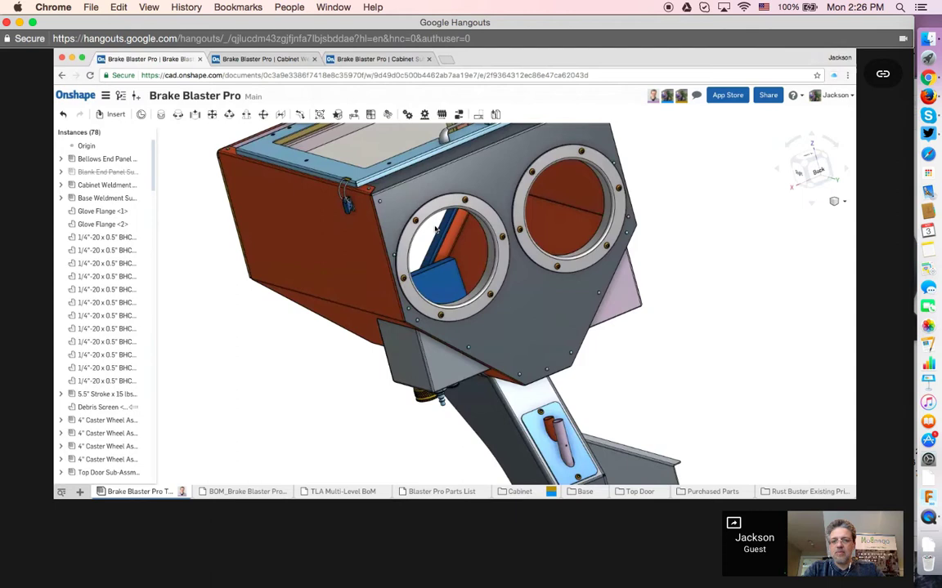
pyautogui.scroll(5, 437, 231)
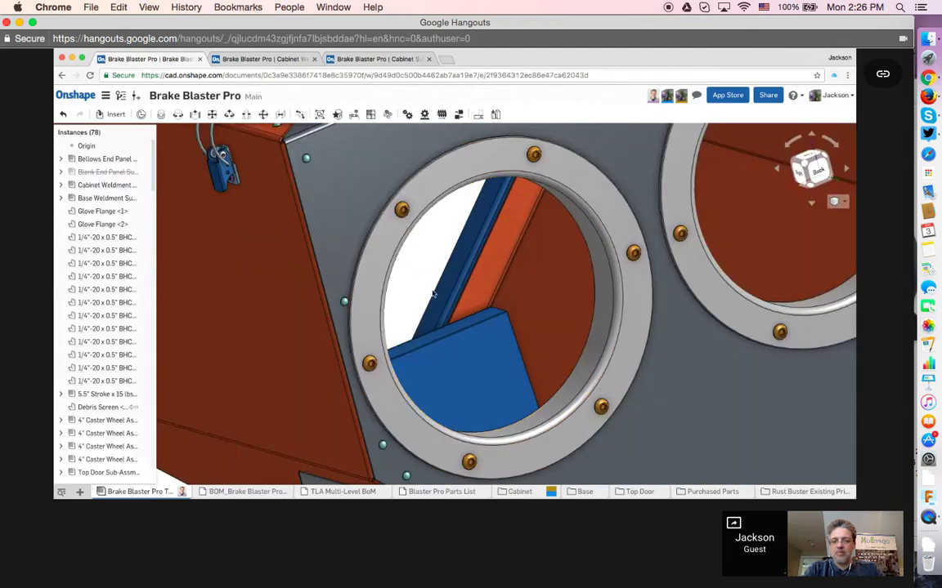
pyautogui.scroll(-5, 433, 294)
pyautogui.hotkey('shift', '7')
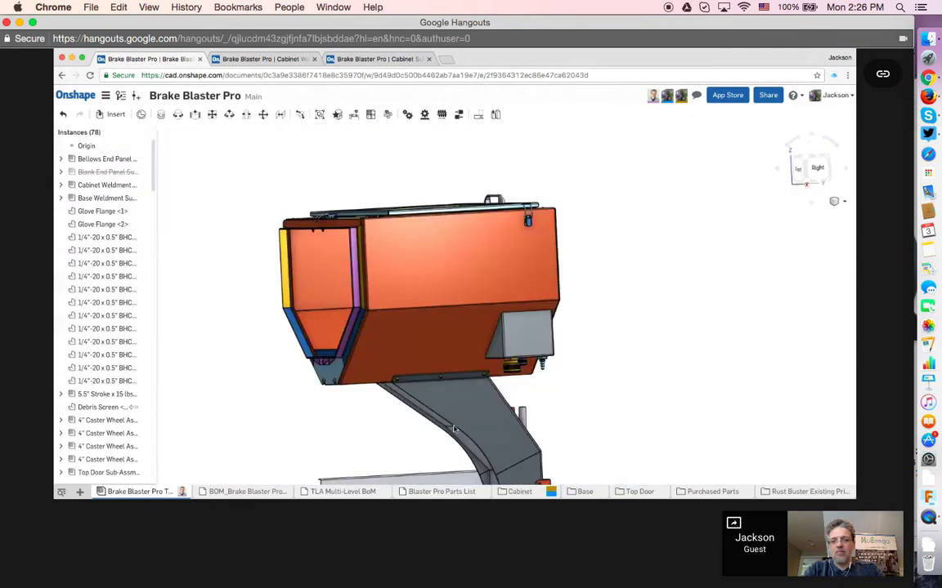
pyautogui.scroll(3, 584, 341)
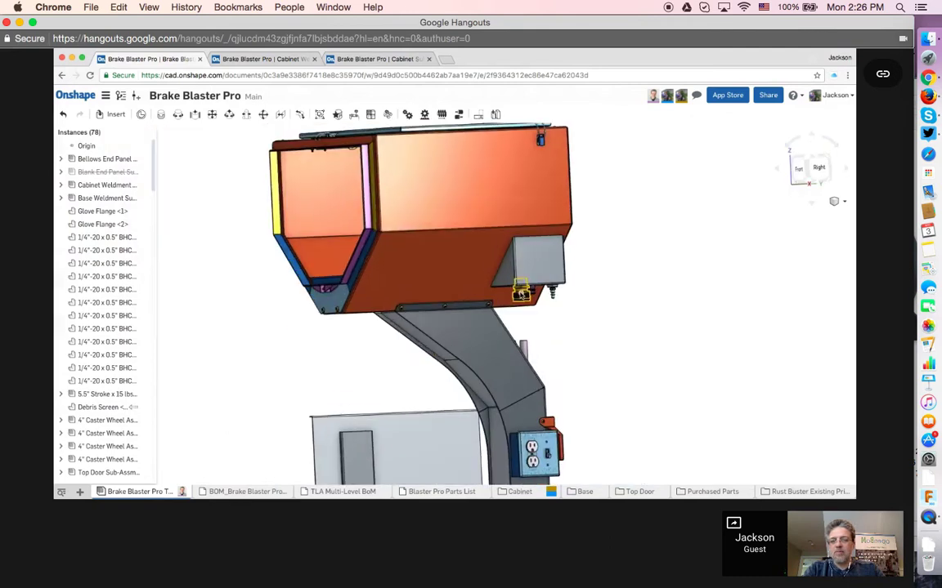
pyautogui.scroll(2, 520, 294)
pyautogui.scroll(4, 521, 294)
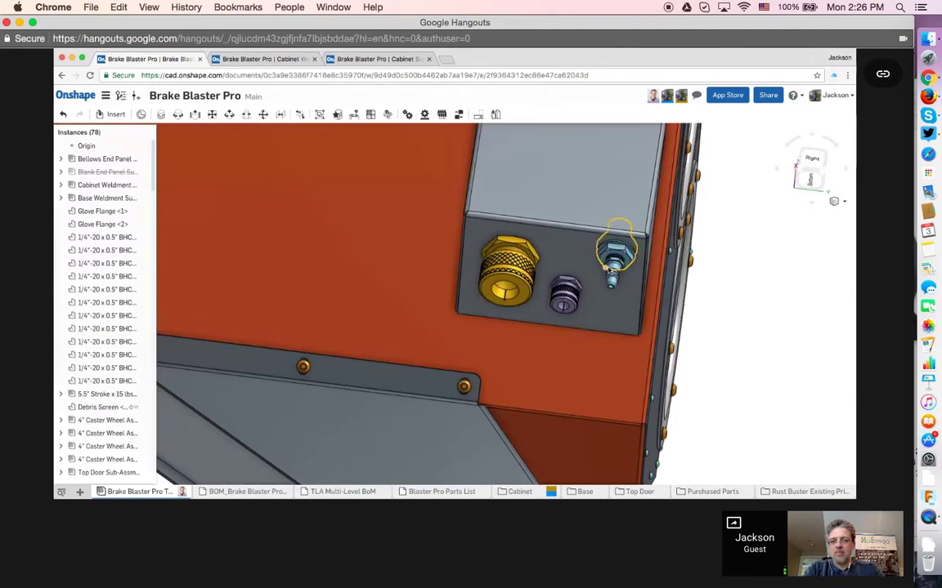
pyautogui.scroll(-6, 547, 312)
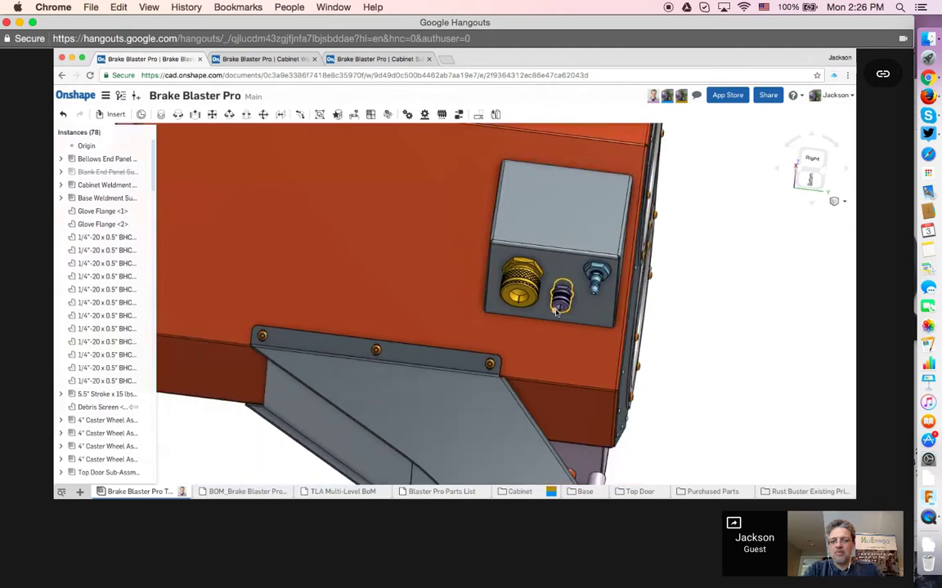
pyautogui.scroll(-2, 556, 312)
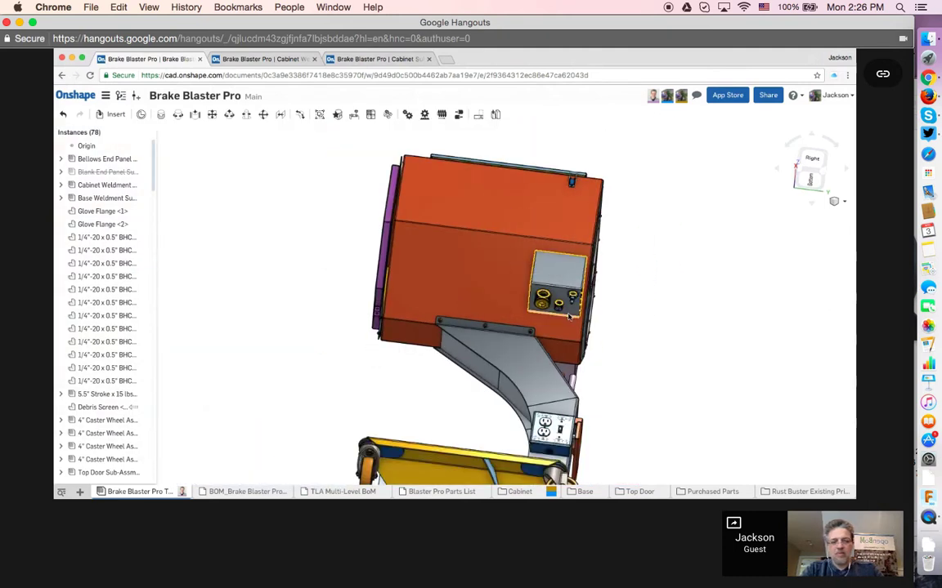
pyautogui.hotkey('shift', '7')
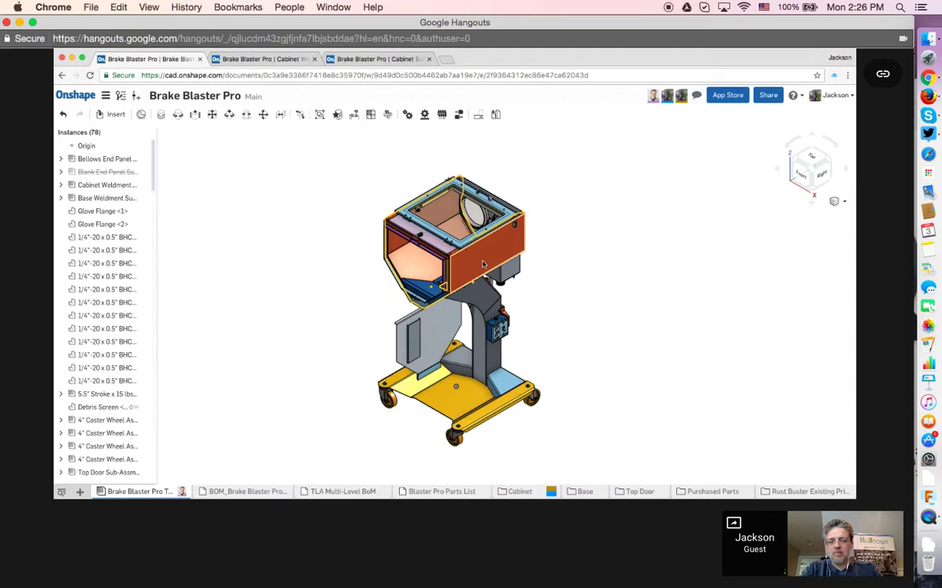
# Show the Cabinet Weldment Sub-Assm's 30 instances, inspect the bottom slot, and fit the cabinet in isometric view
pyautogui.click(262, 61)
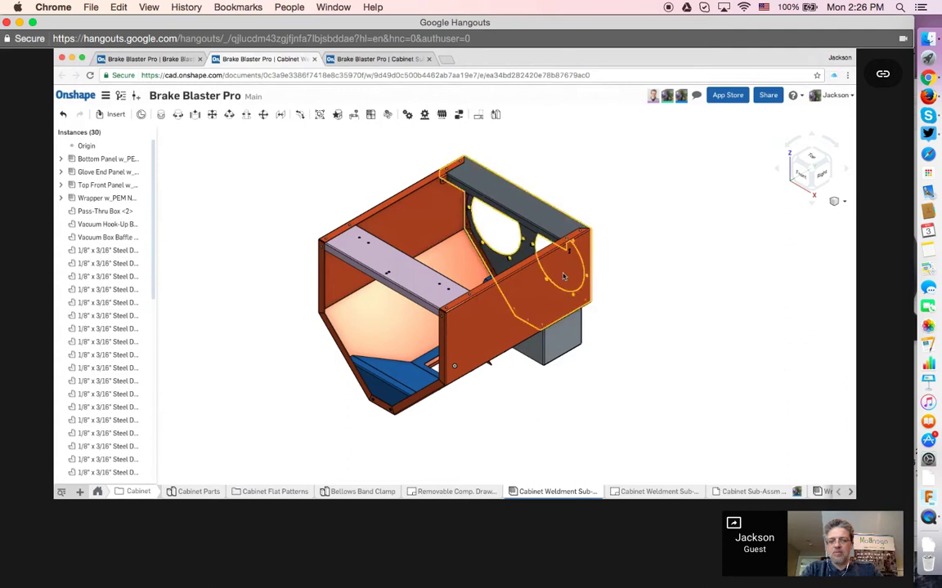
pyautogui.moveTo(563, 277); pyautogui.dragTo(561, 393)
pyautogui.scroll(5, 482, 380)
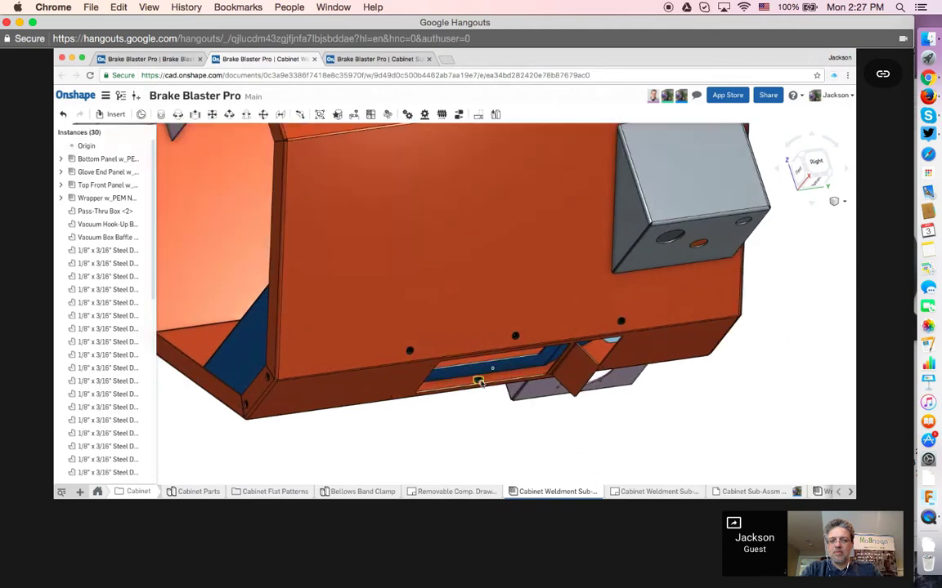
pyautogui.scroll(5, 479, 382)
pyautogui.moveTo(479, 382); pyautogui.dragTo(507, 457)
pyautogui.hotkey('shift', '7')
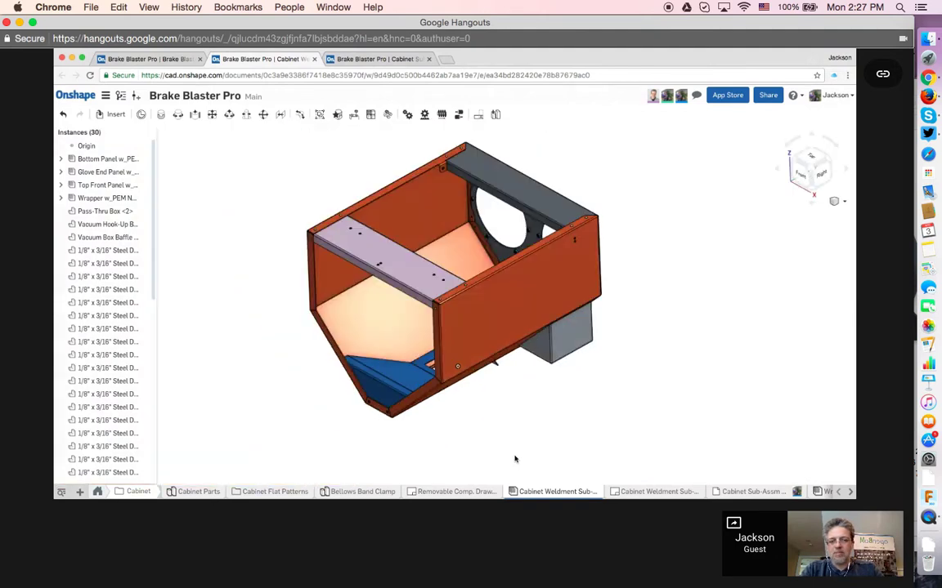
# View the Cabinet Weldment Sub-Assm's eight-row openBoM table, including four panel assemblies and 23 domed rivets
pyautogui.click(381, 59)
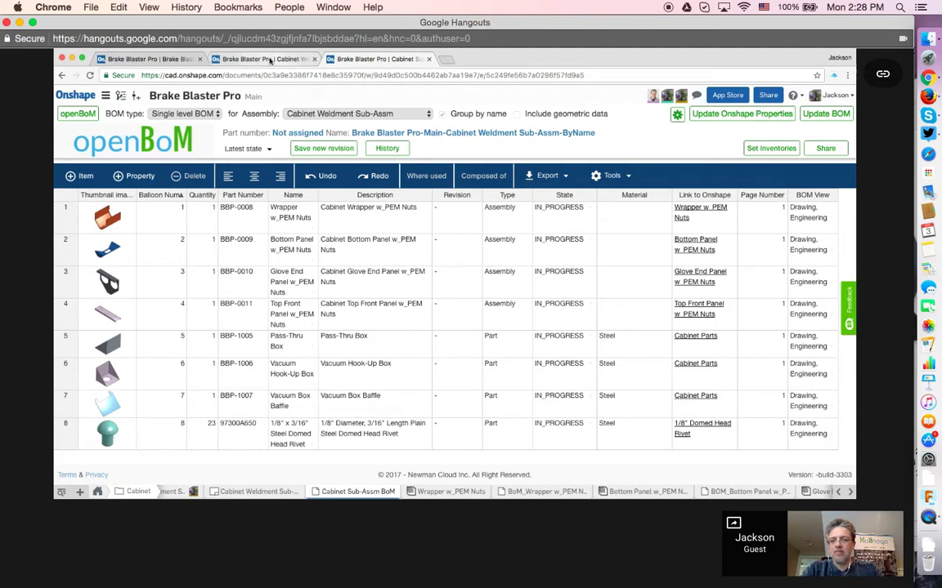
# Return to the cabinet model, zoom to the front panel corner, and select a domed head rivet
pyautogui.click(263, 59)
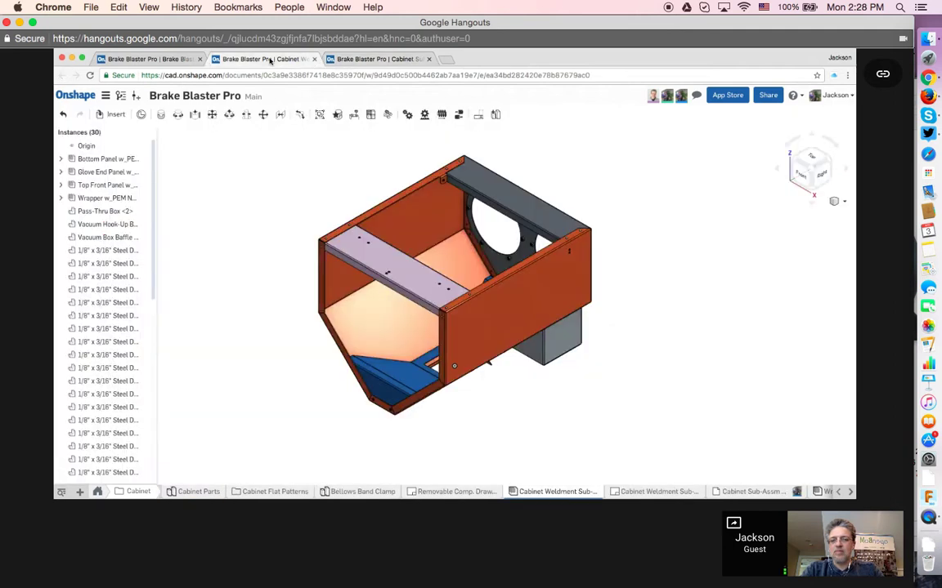
pyautogui.scroll(5, 446, 312)
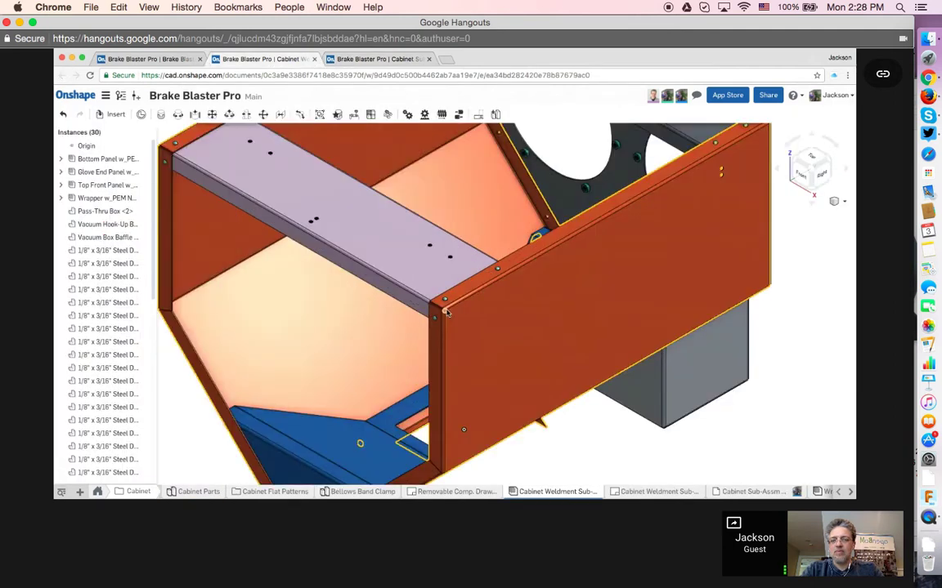
pyautogui.scroll(5, 447, 312)
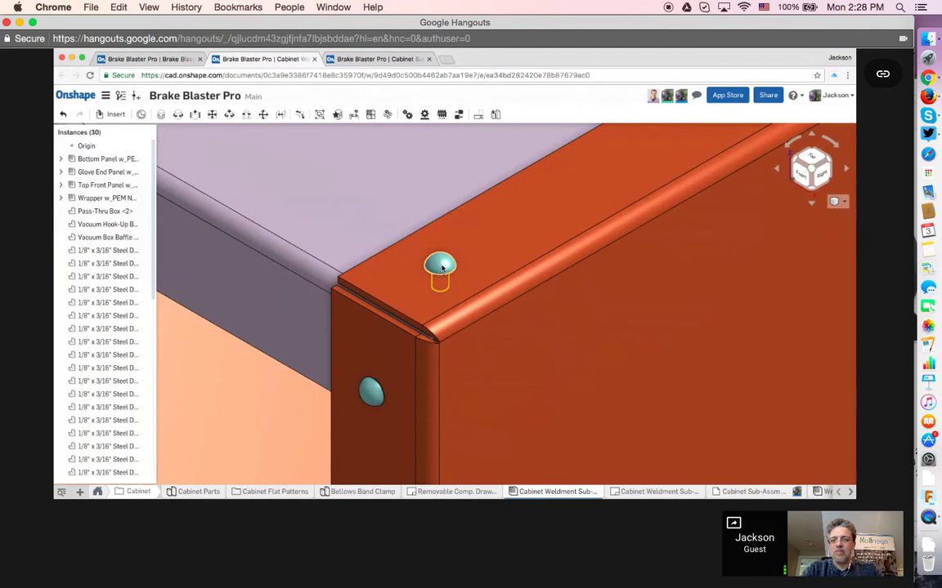
pyautogui.click(441, 266)
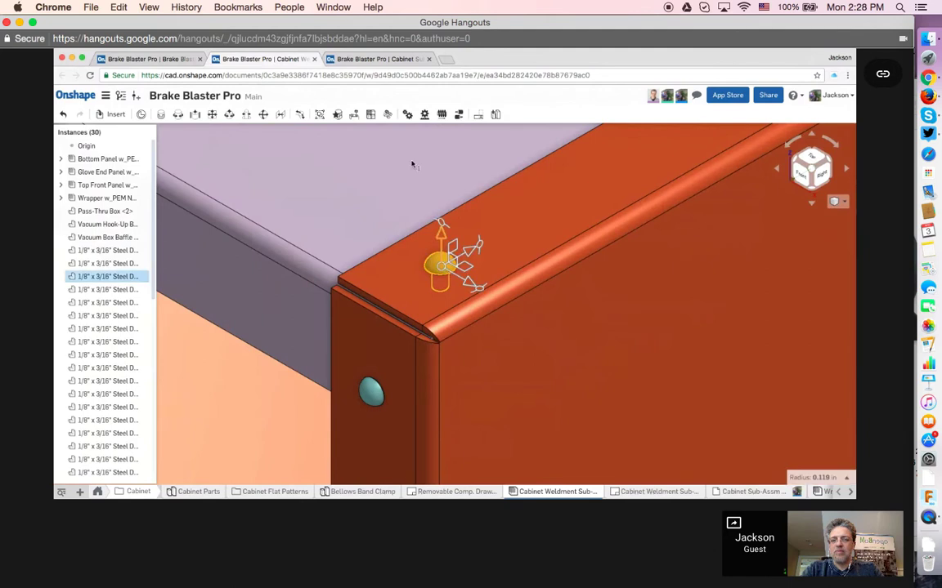
# Go back to the openBoM BOM, then bring up Drawing 1 with its eight-row BOM table
pyautogui.click(381, 60)
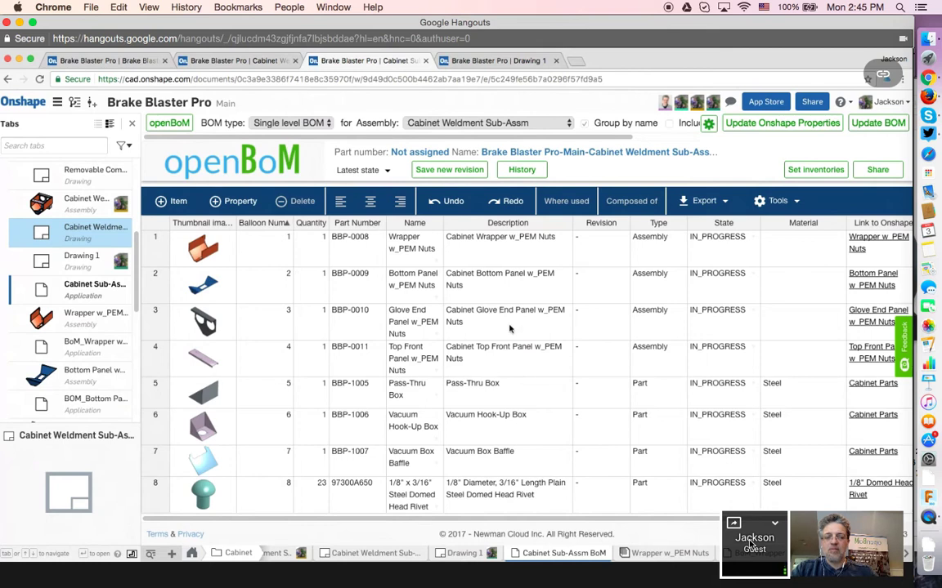
pyautogui.click(492, 62)
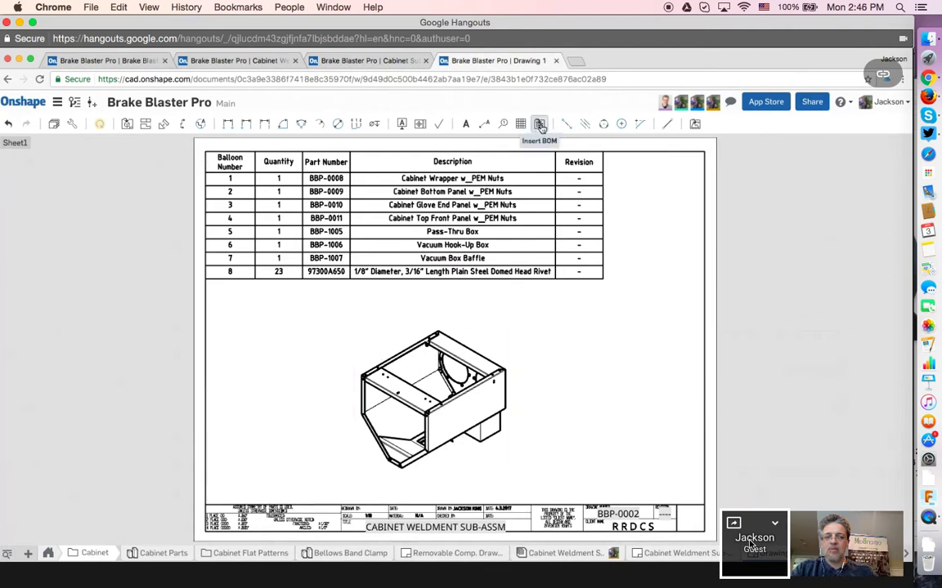
pyautogui.click(540, 129)
pyautogui.click(271, 198)
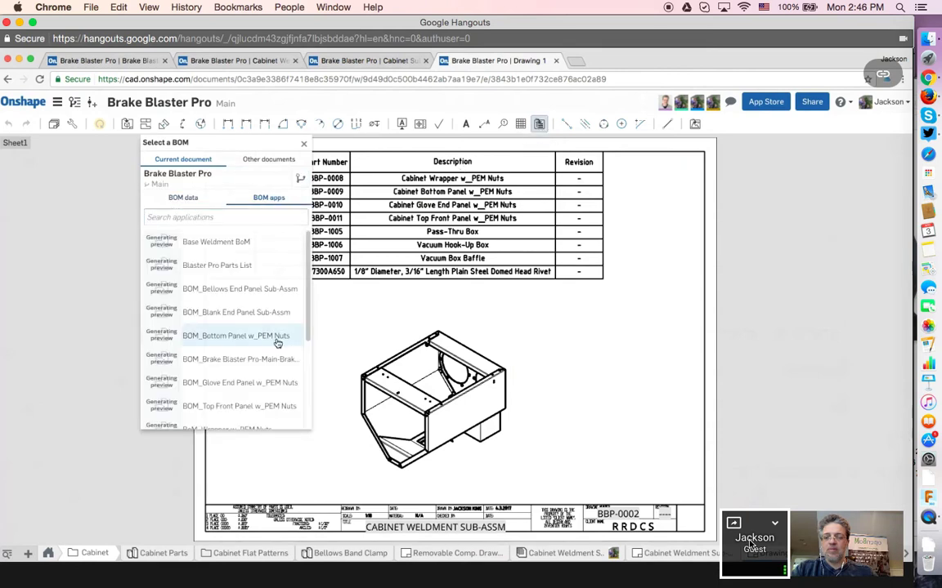
pyautogui.scroll(-3, 246, 376)
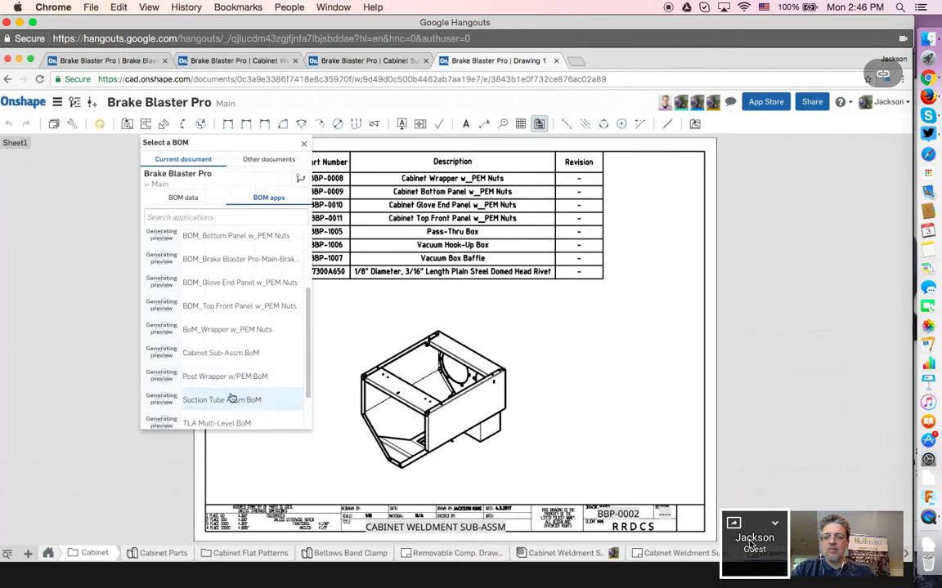
pyautogui.moveTo(204, 357); pyautogui.dragTo(249, 356)
pyautogui.click(304, 147)
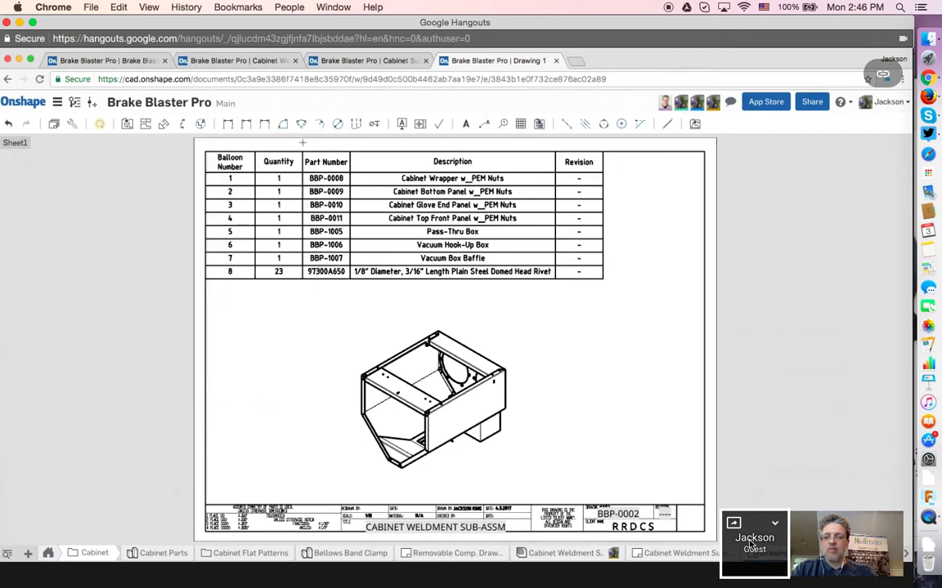
# Select and deselect the drawing's BOM table, then switch to the Cabinet Sub-Assm BoM application
pyautogui.click(234, 167)
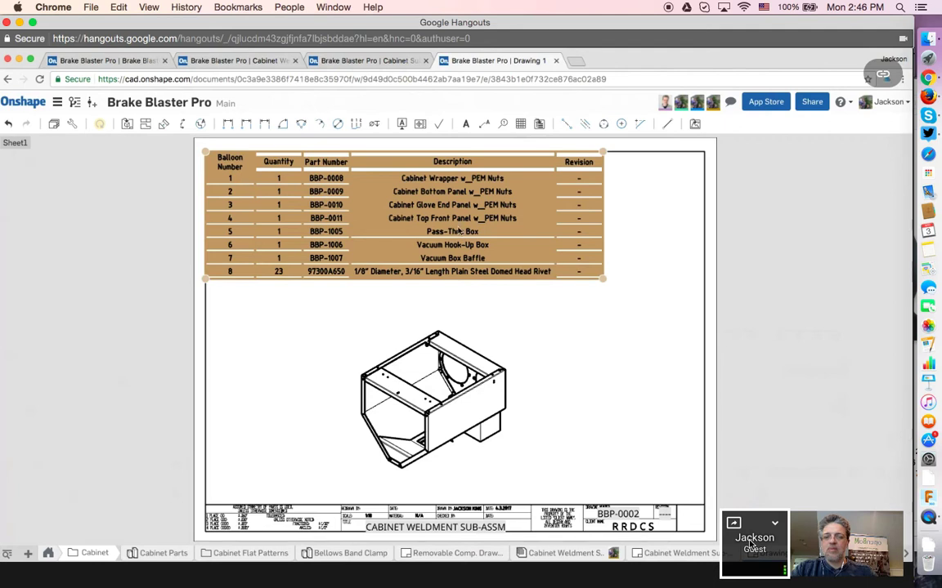
pyautogui.click(623, 250)
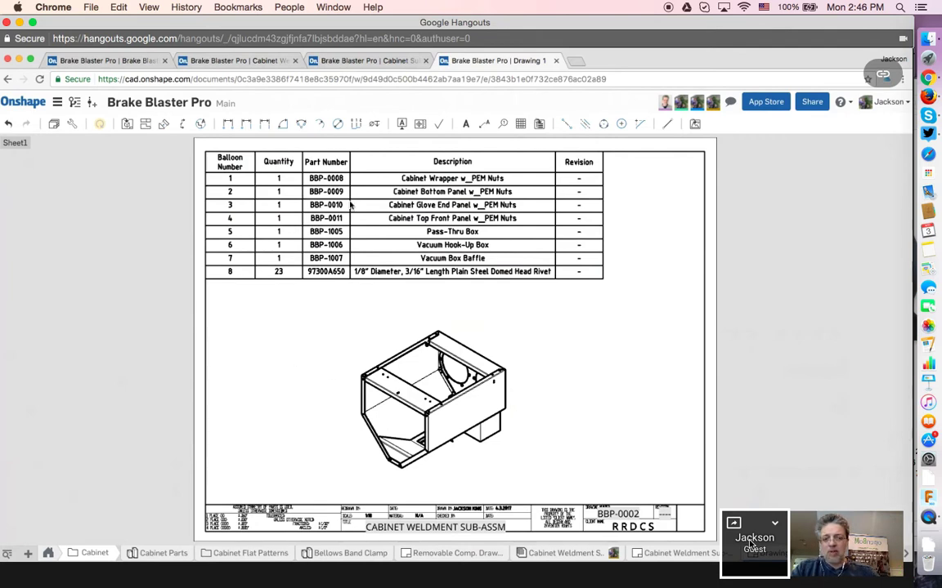
pyautogui.click(368, 60)
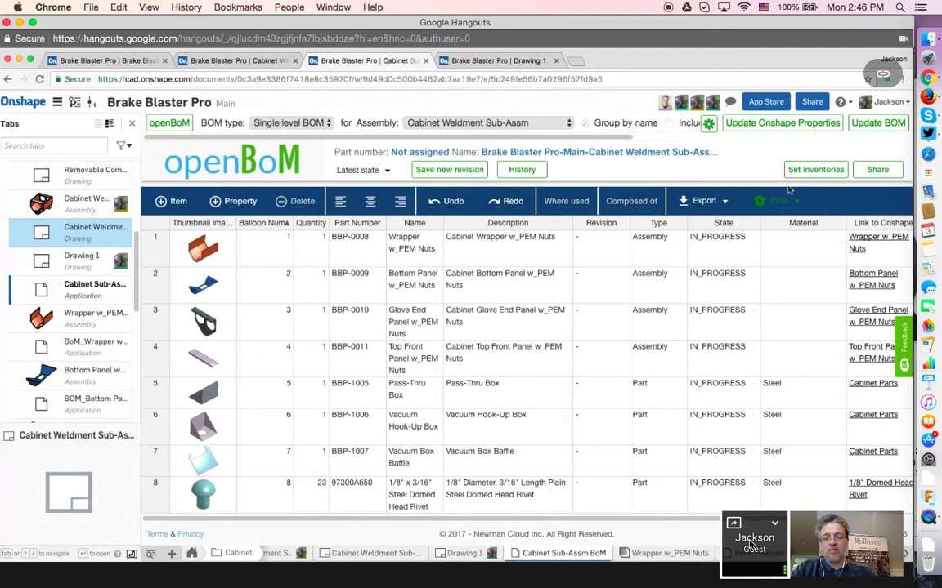
# Save Balloon Number, Quantity, Part Number, Description and Revision as drawing BOM columns, then return to Drawing 1
pyautogui.click(709, 125)
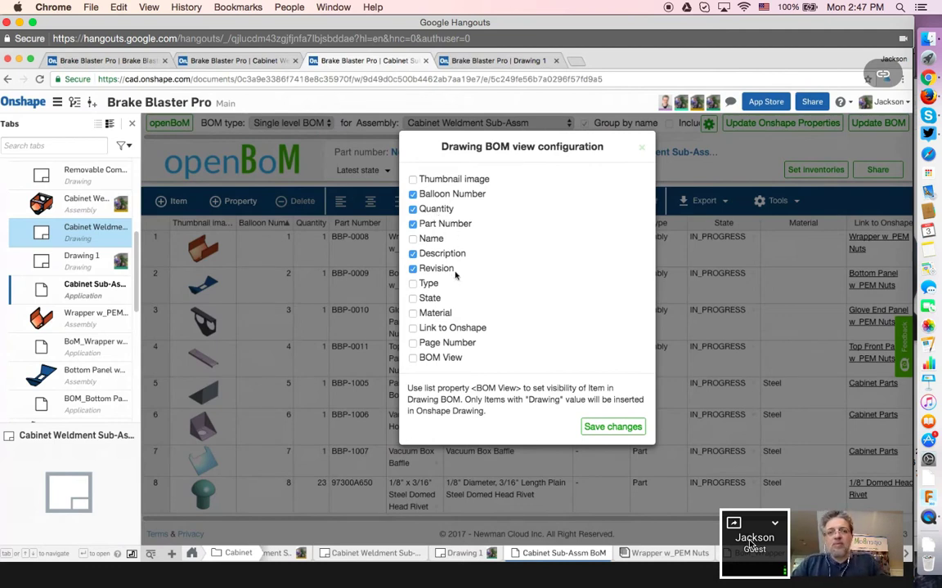
pyautogui.click(611, 428)
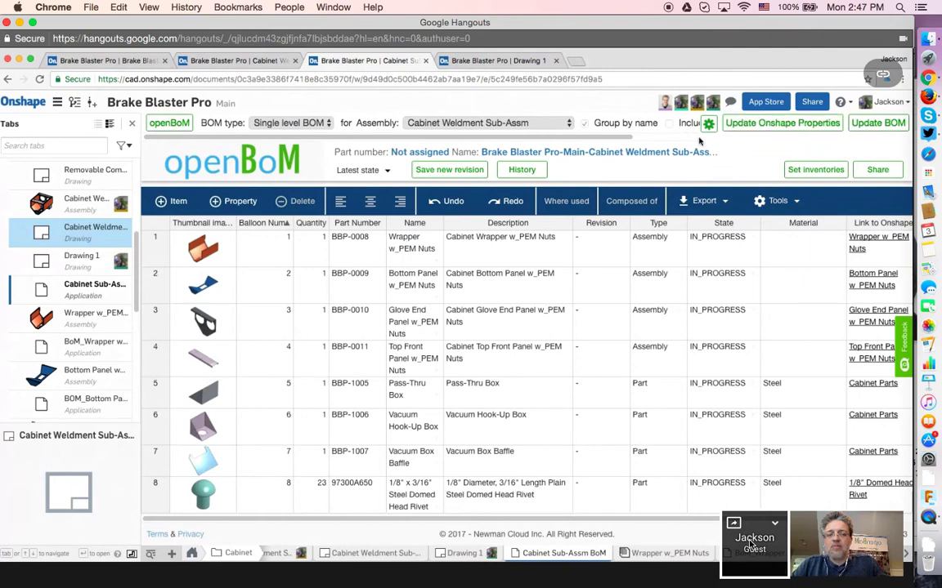
pyautogui.click(507, 65)
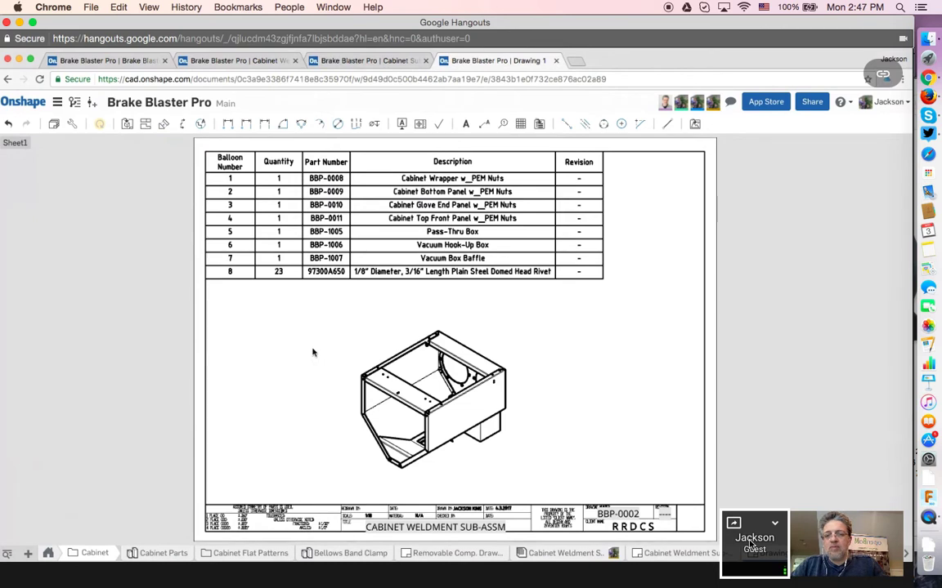
# Replace 'PEM Nuts' with 'threaded inserts' in the Cabinet Wrapper description and update Onshape properties
pyautogui.click(380, 61)
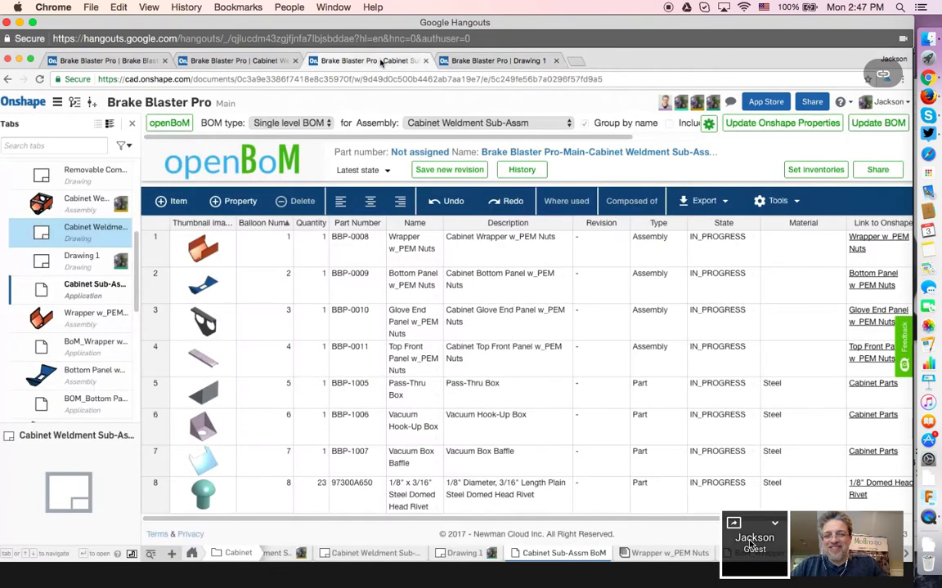
pyautogui.click(563, 243)
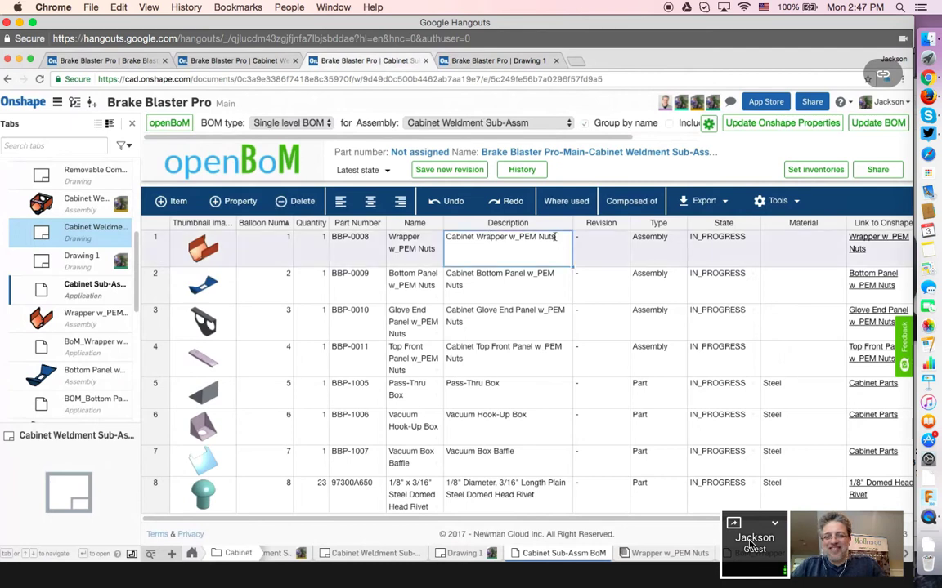
pyautogui.doubleClick(564, 243)
pyautogui.press('BackSpace')
pyautogui.press('BackSpace')
pyautogui.press('BackSpace')
pyautogui.press('BackSpace')
pyautogui.press('BackSpace')
pyautogui.press('BackSpace')
pyautogui.press('BackSpace')
pyautogui.press('BackSpace')
pyautogui.press('BackSpace')
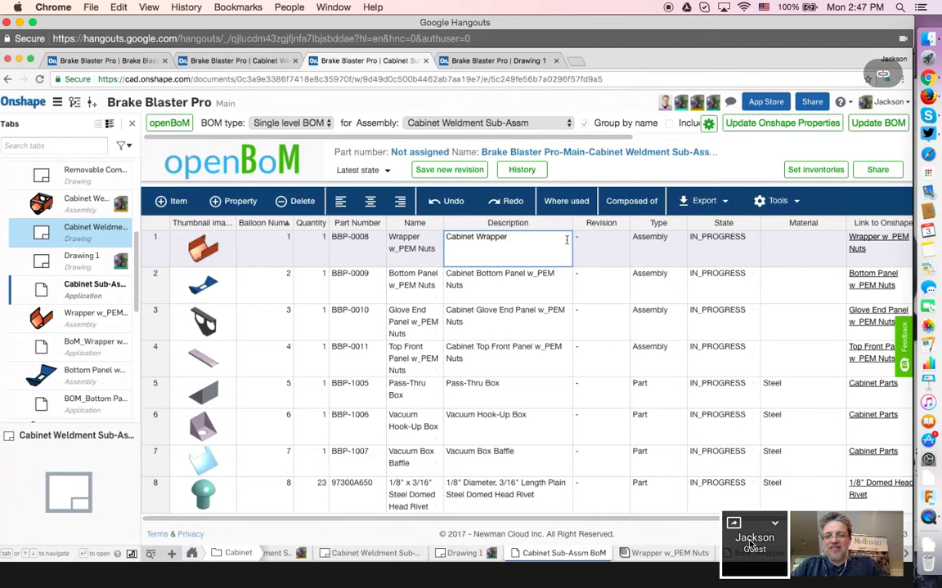
pyautogui.write('w_threaded inserts')
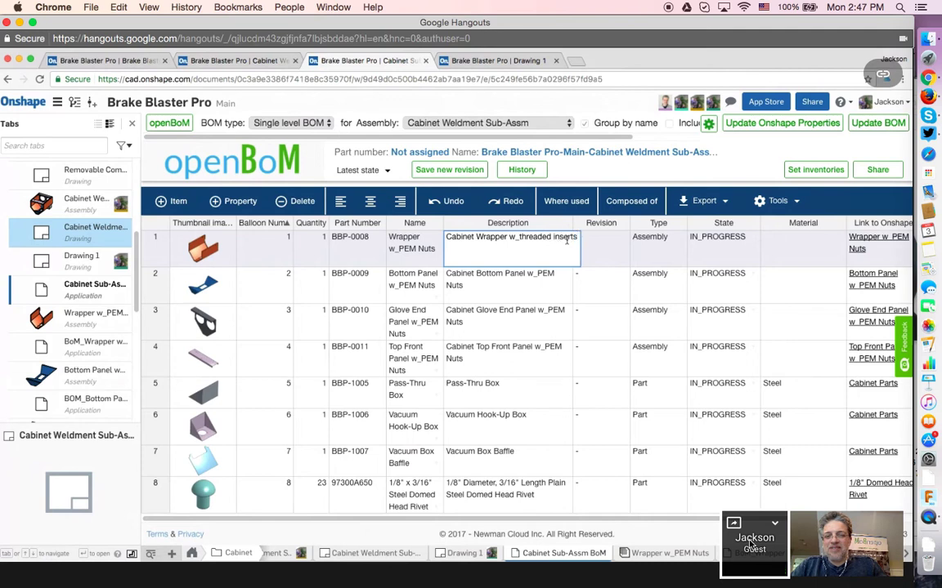
pyautogui.press('Return')
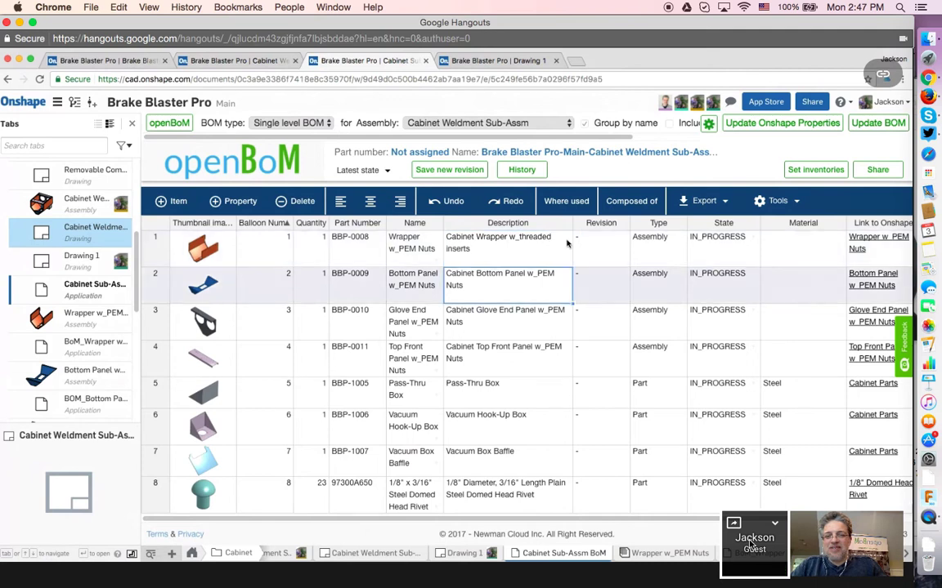
pyautogui.click(767, 124)
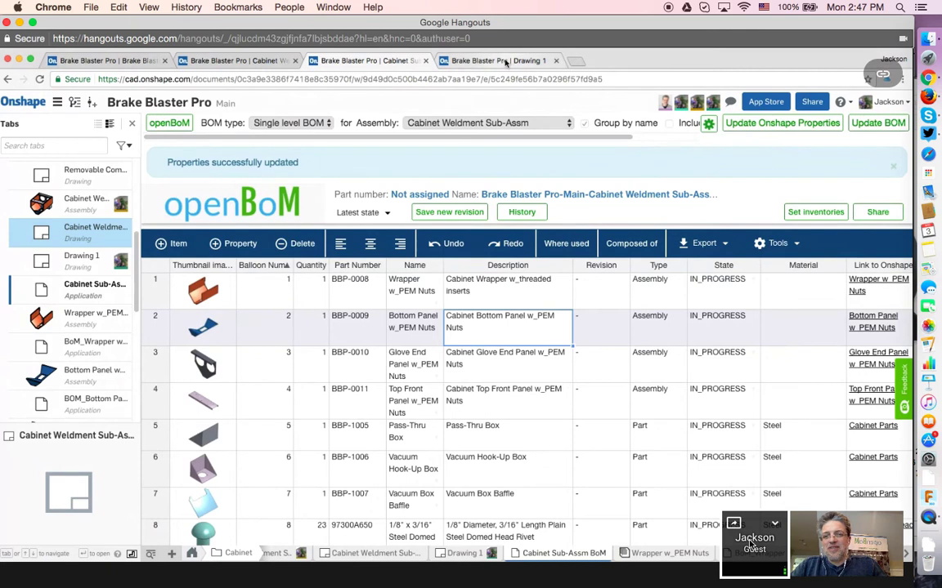
# Update Drawing 1 from the workspace and check BOM row 1 reads 'Cabinet Wrapper w_threaded Inserts'
pyautogui.click(506, 64)
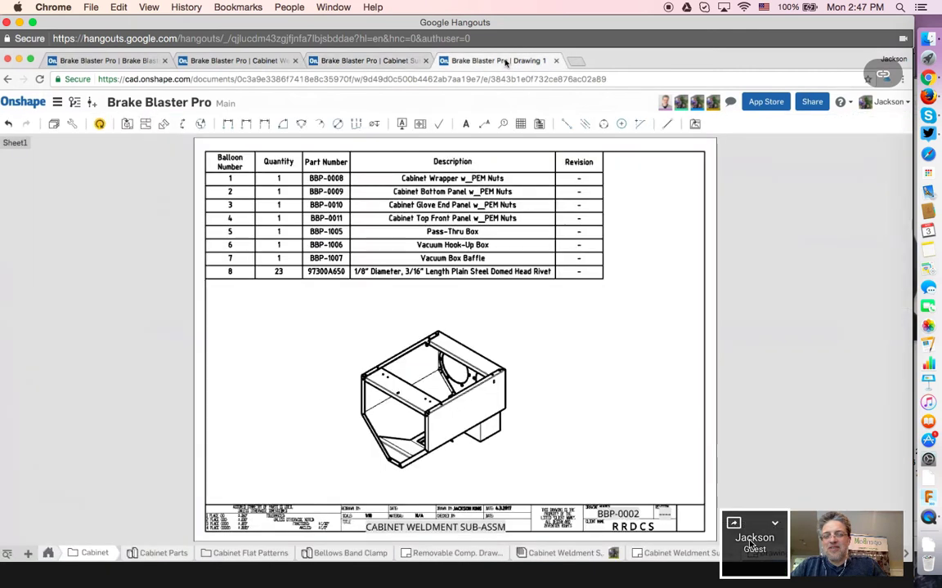
pyautogui.click(99, 124)
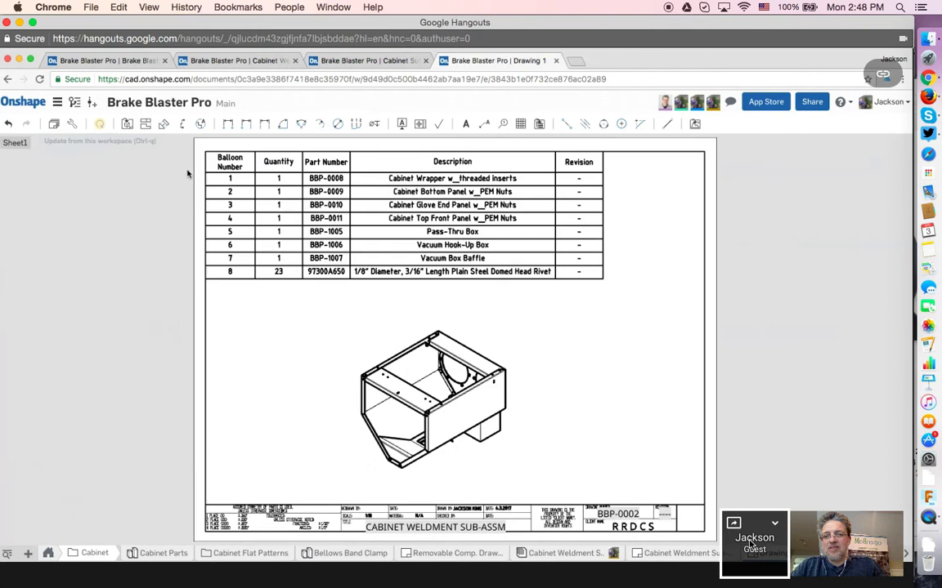
pyautogui.click(451, 189)
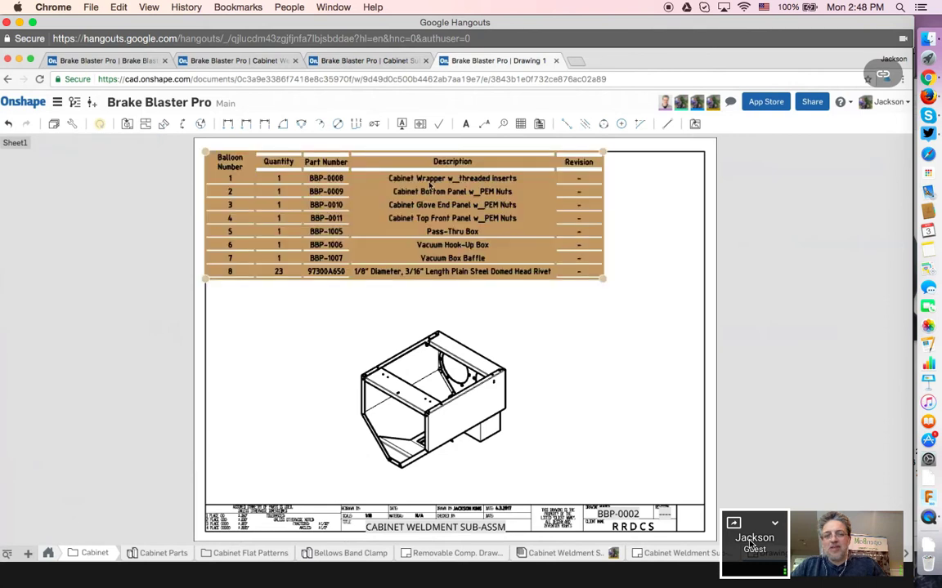
pyautogui.click(508, 298)
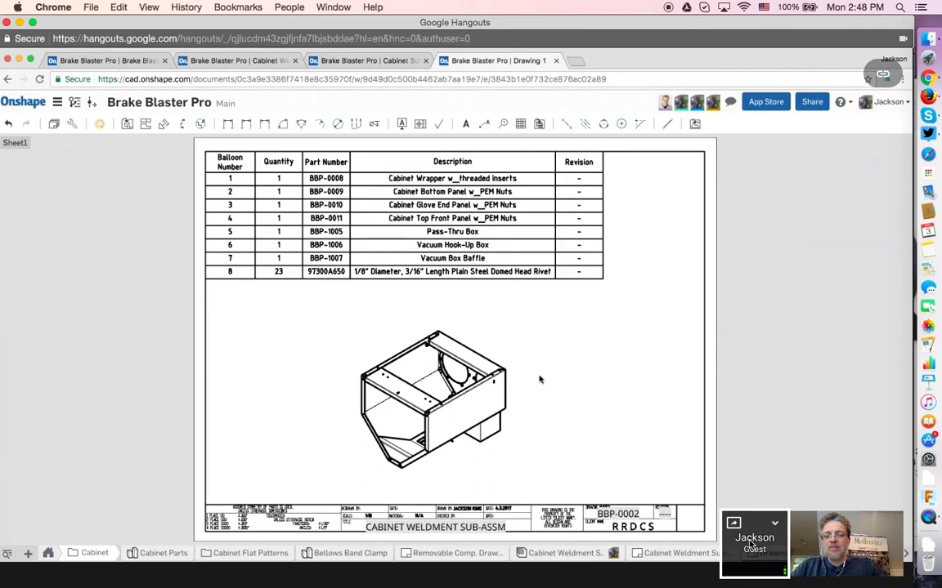
# Select and deselect the drawing's BOM table, then update the drawing from the workspace
pyautogui.click(225, 218)
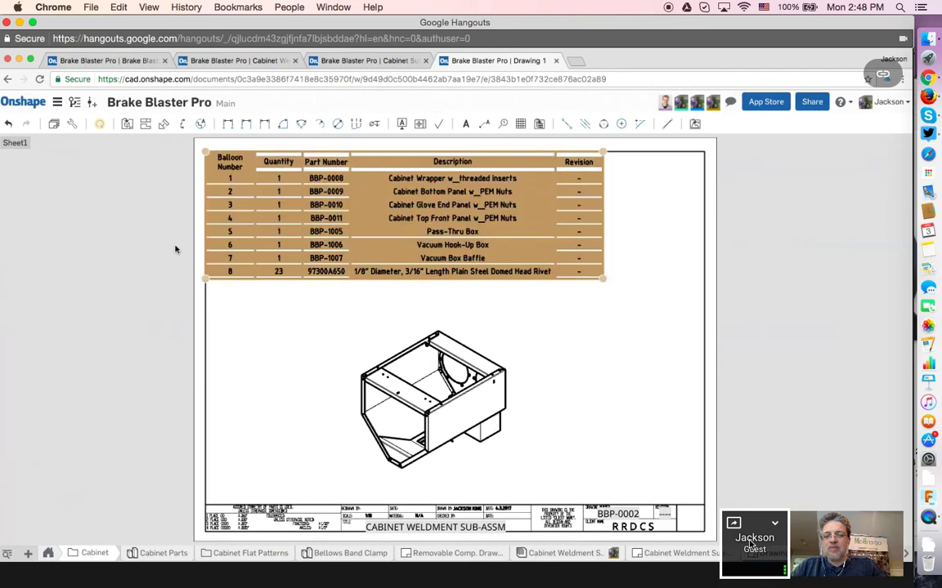
pyautogui.click(175, 249)
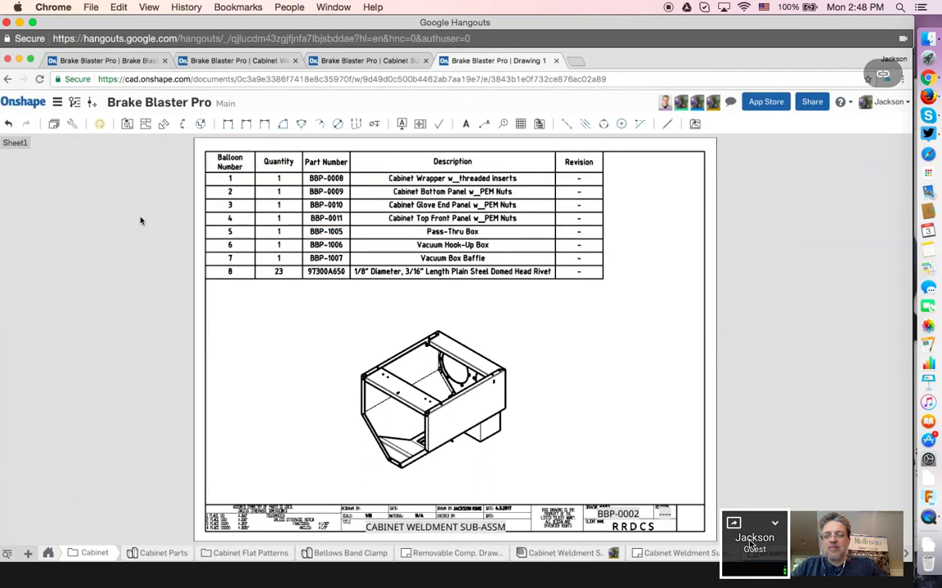
pyautogui.click(99, 127)
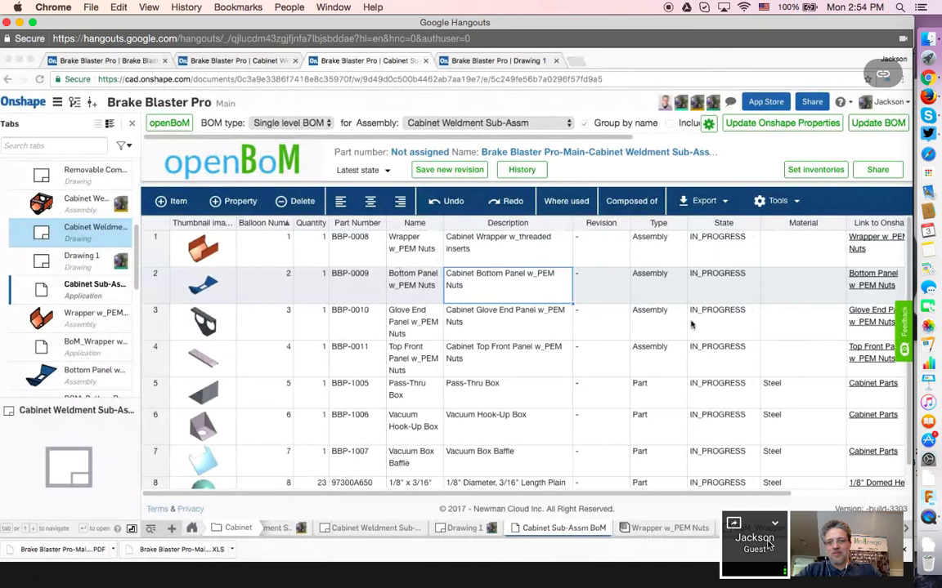
# Check the Export formats, then open Brake Blaster Pro-Main-Cabinet Weldment Sub-Assm-ByName.PDF from downloads
pyautogui.click(708, 203)
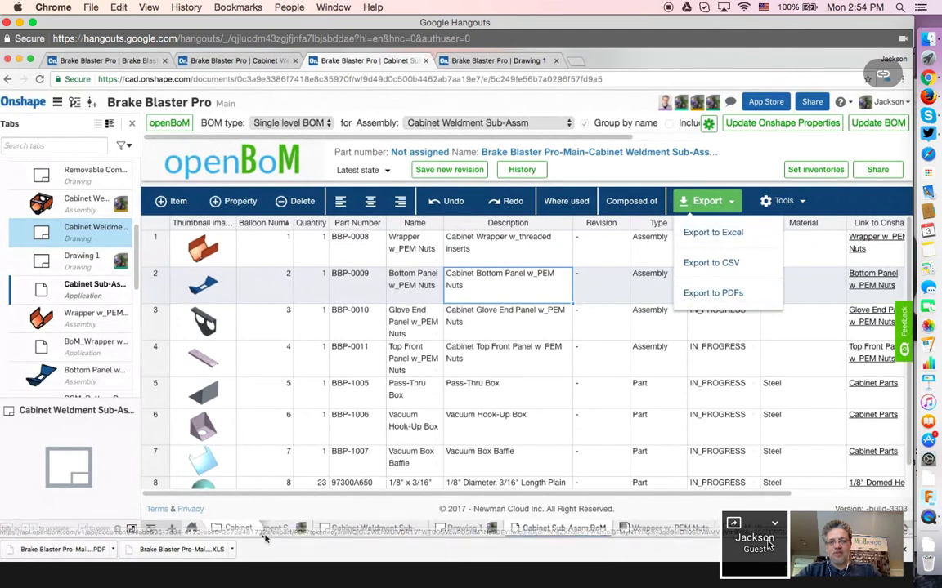
pyautogui.click(63, 550)
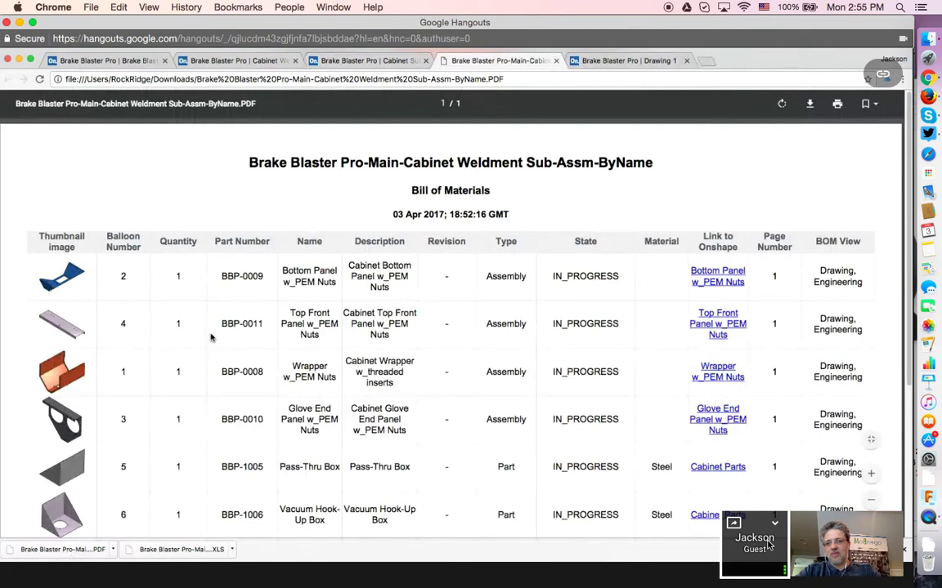
# Scroll the PDF BOM and follow the Bottom Panel w_PEM Nuts link to Onshape
pyautogui.scroll(-2, 210, 337)
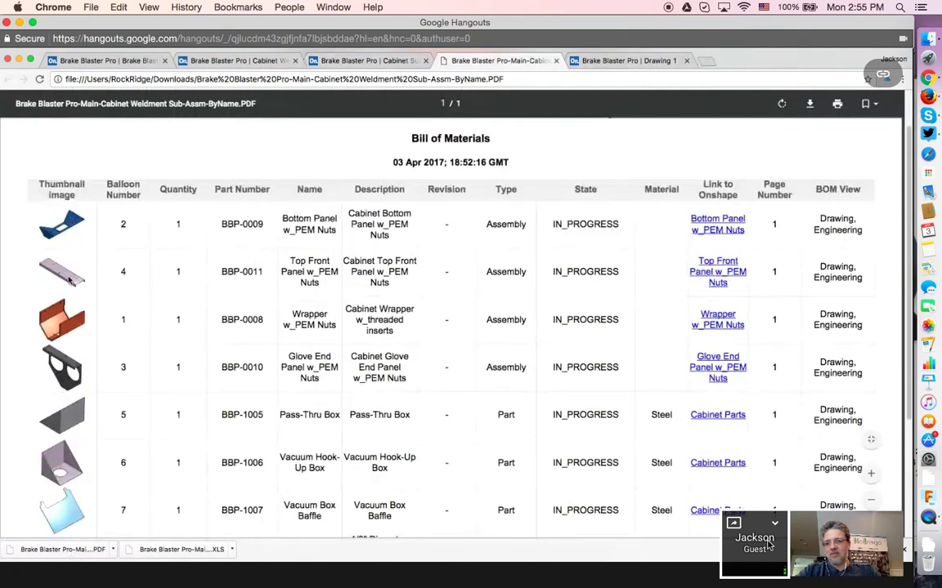
pyautogui.scroll(-3, 264, 421)
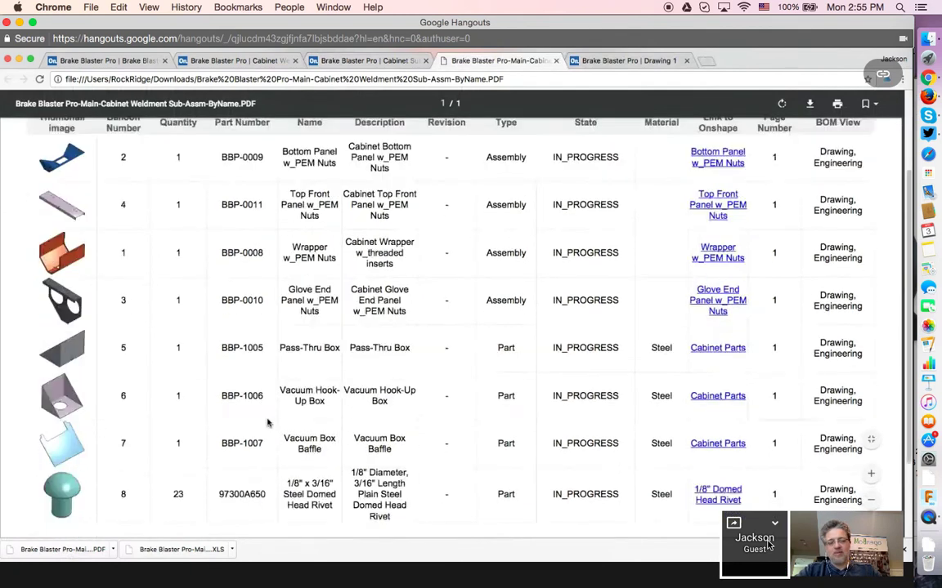
pyautogui.scroll(-1, 267, 422)
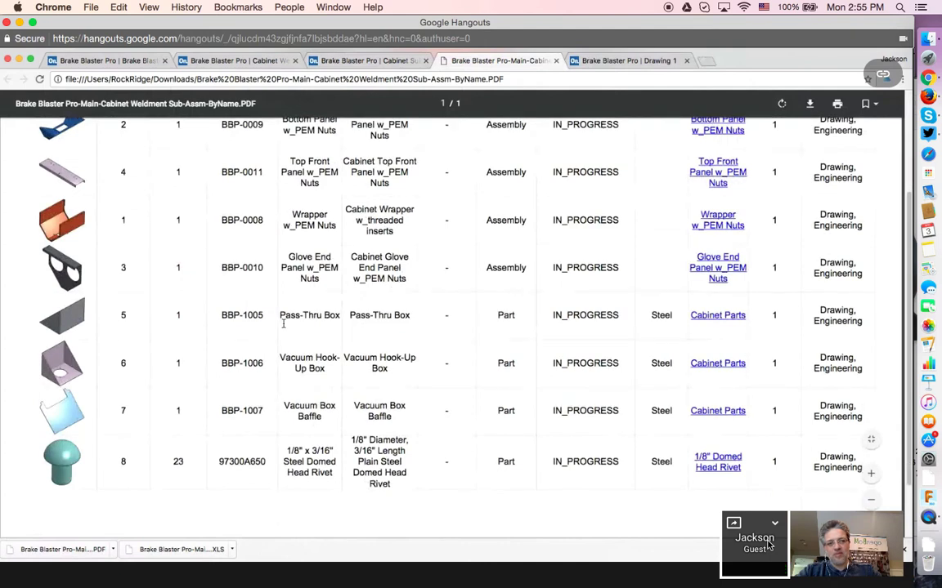
pyautogui.scroll(6, 283, 324)
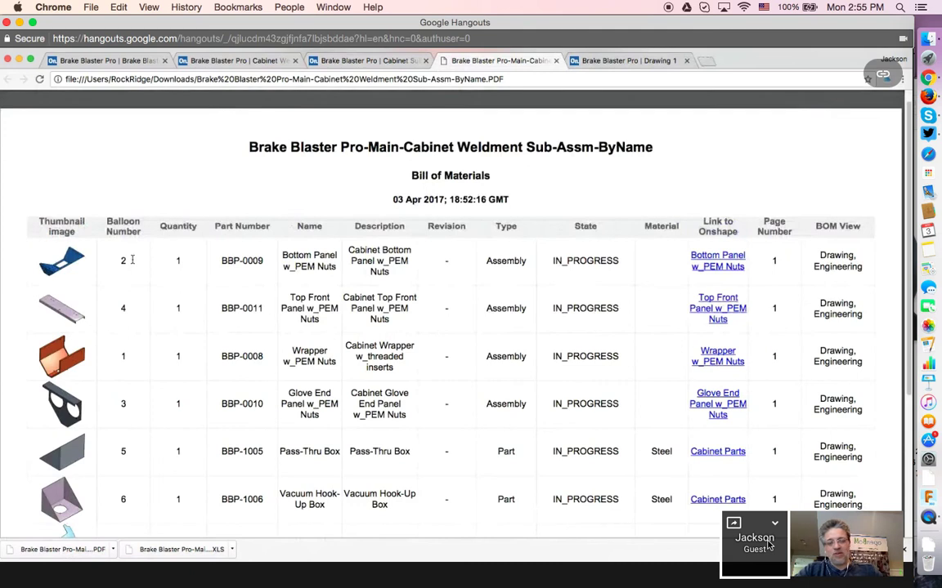
pyautogui.click(717, 261)
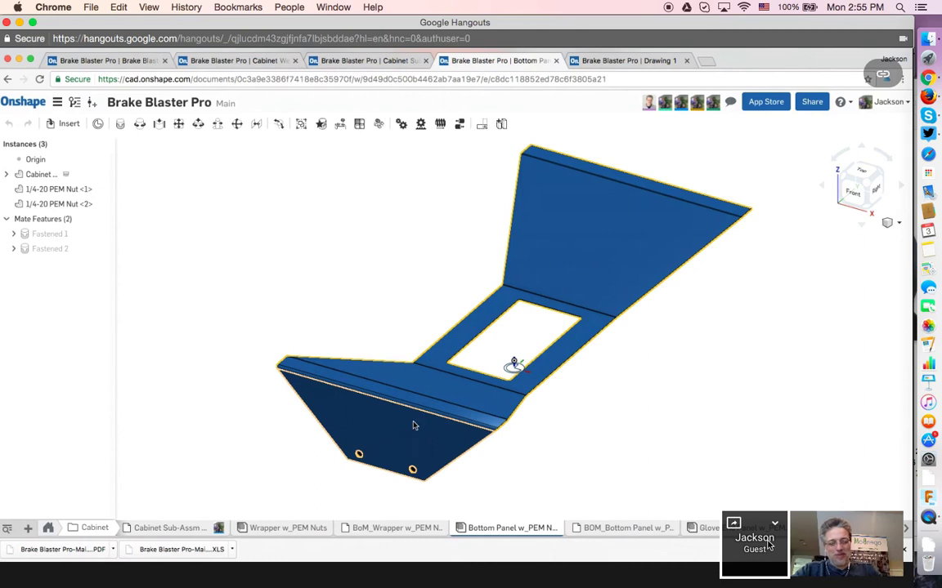
# Close the Bottom Panel tab and reopen the downloaded bill-of-materials PDF
pyautogui.click(556, 61)
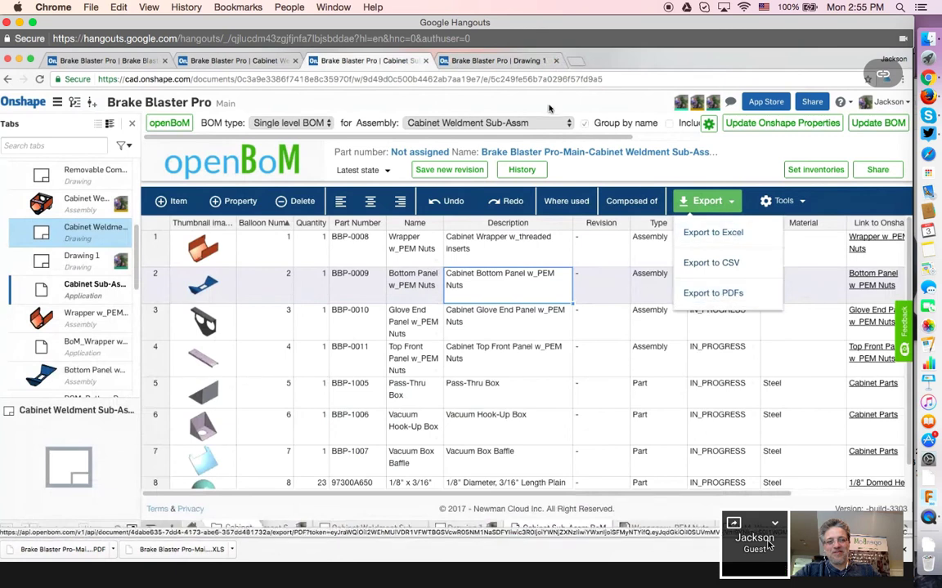
pyautogui.click(56, 554)
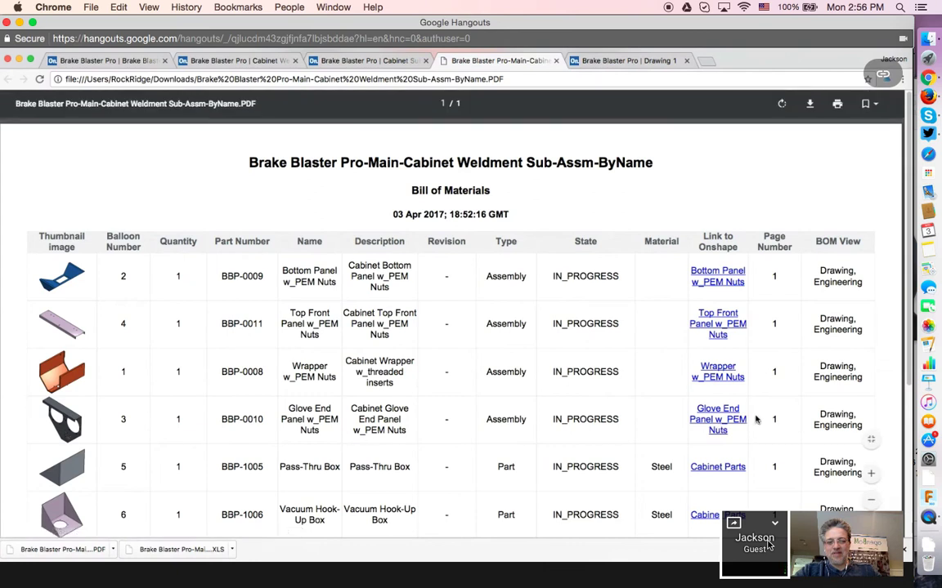
# Open Bottom Panel w_PEM Nuts, view it front and isometric, orbit it, then close it
pyautogui.click(716, 278)
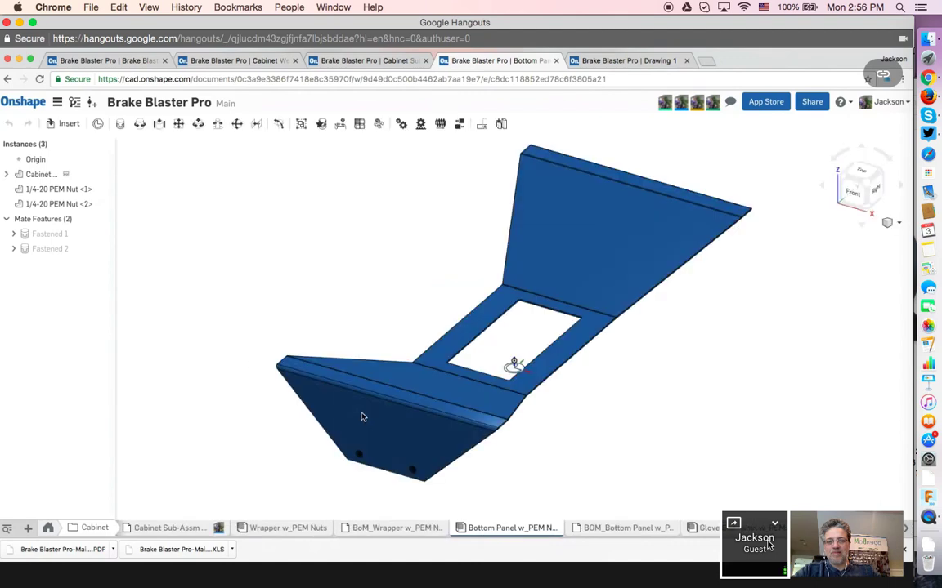
pyautogui.hotkey('shift', '1')
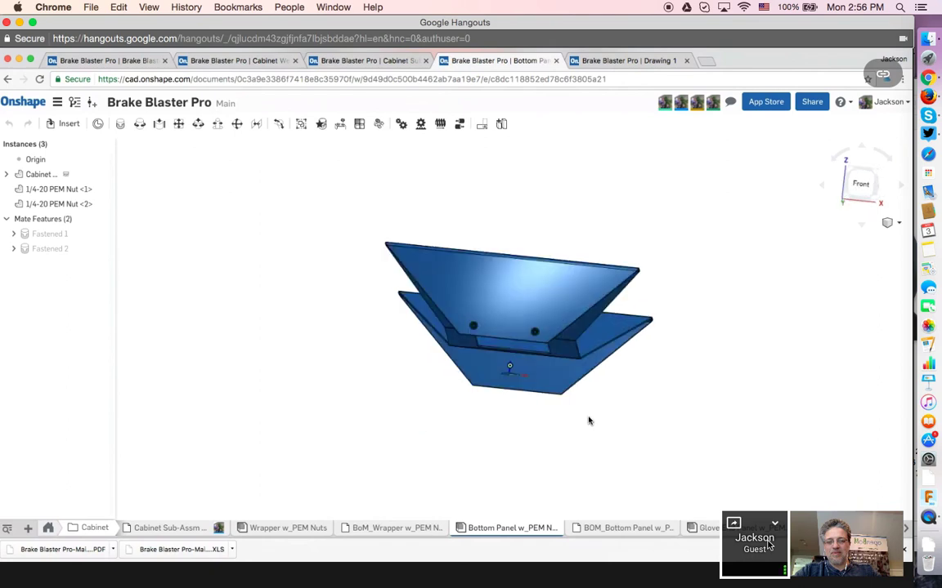
pyautogui.hotkey('shift', '7')
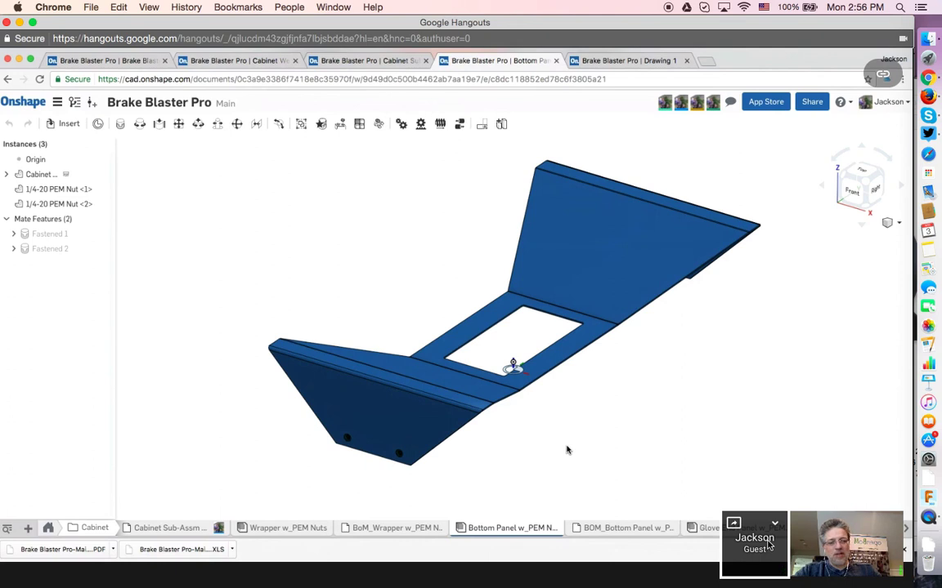
pyautogui.moveTo(542, 452); pyautogui.dragTo(656, 440)
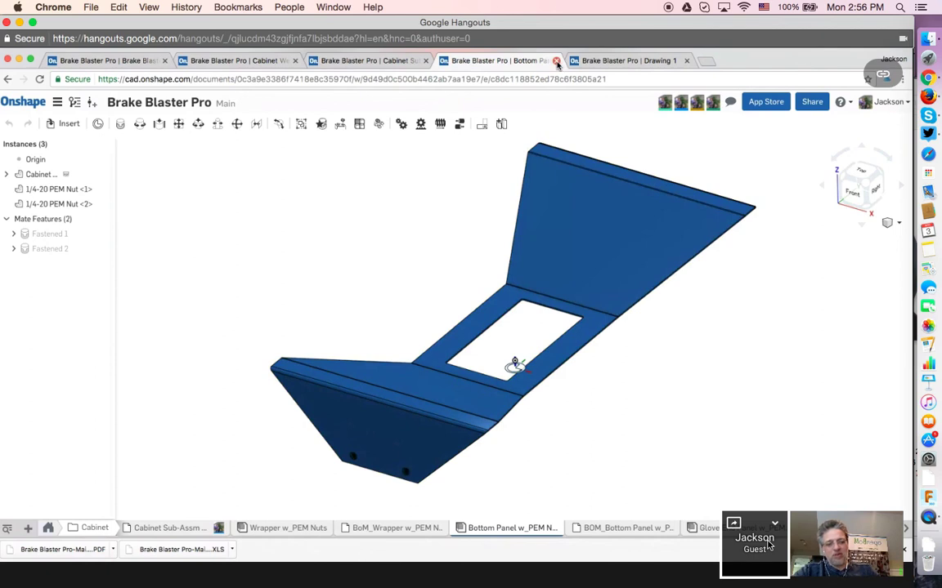
pyautogui.click(555, 61)
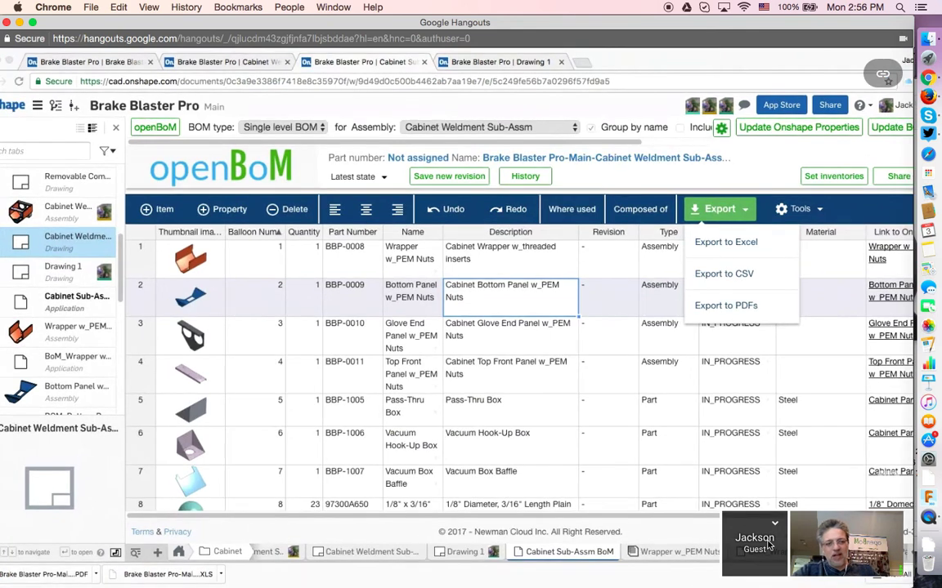
# Make the other participant's camera feed the main Hangouts view
pyautogui.click(768, 546)
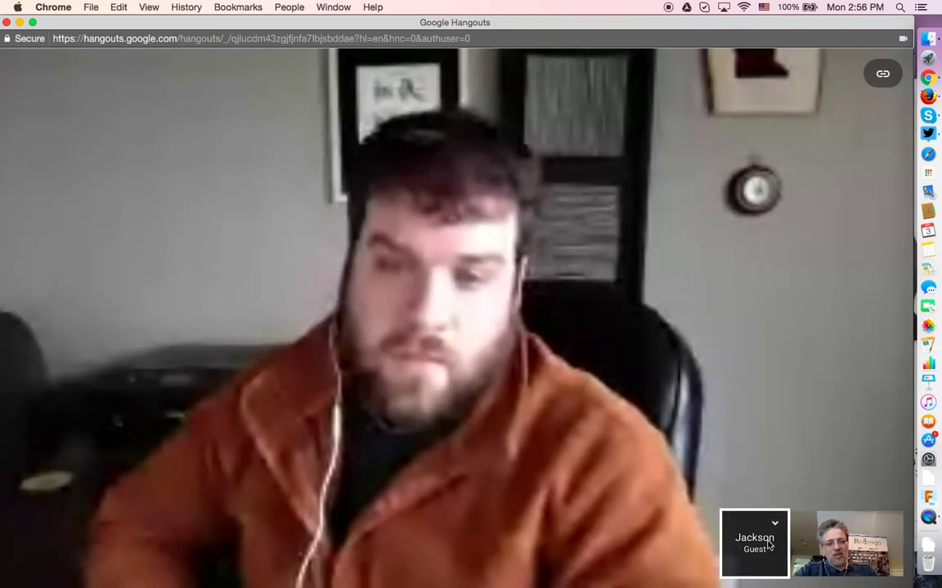